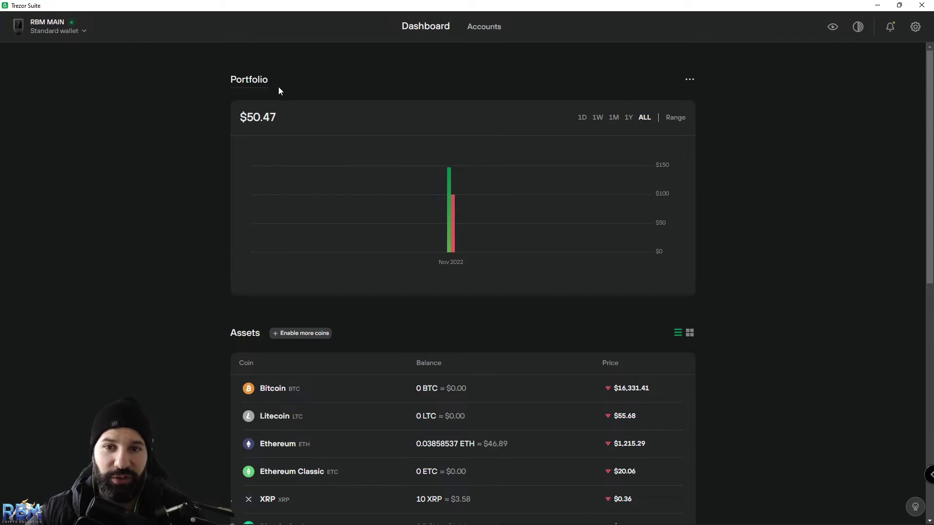
- Open the token list of the Ethereum #1 account
left_click(473, 29)
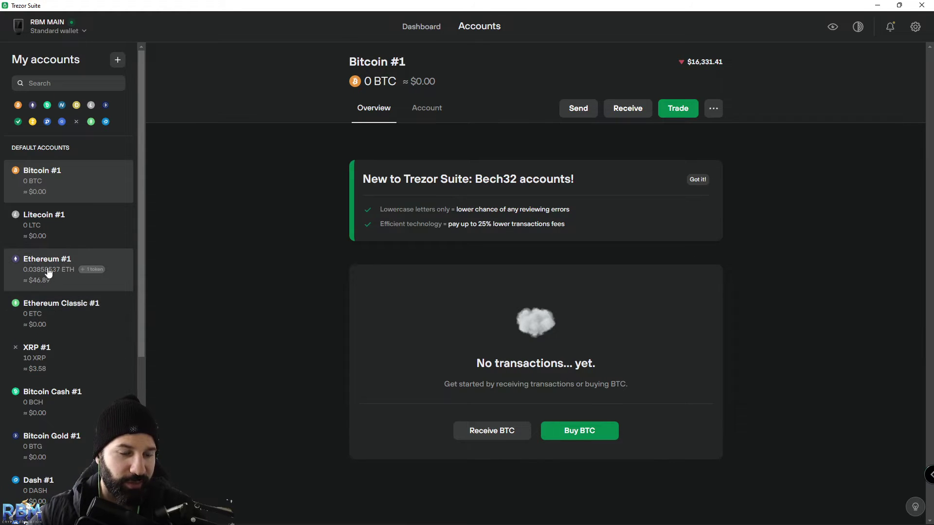
left_click(90, 274)
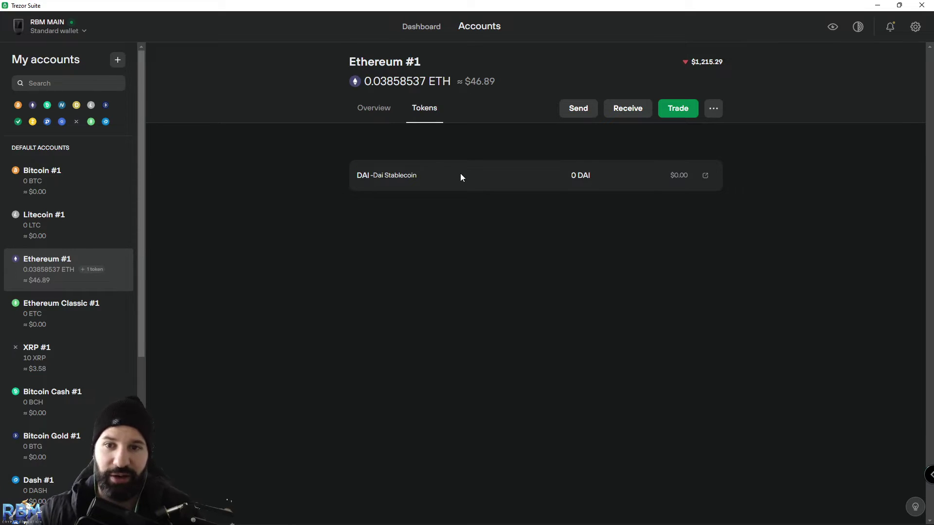
- Switch to Etherscan in the browser, look up MATIC and copy the contract address of Matic Token (MATIC)
key("alt+Tab")
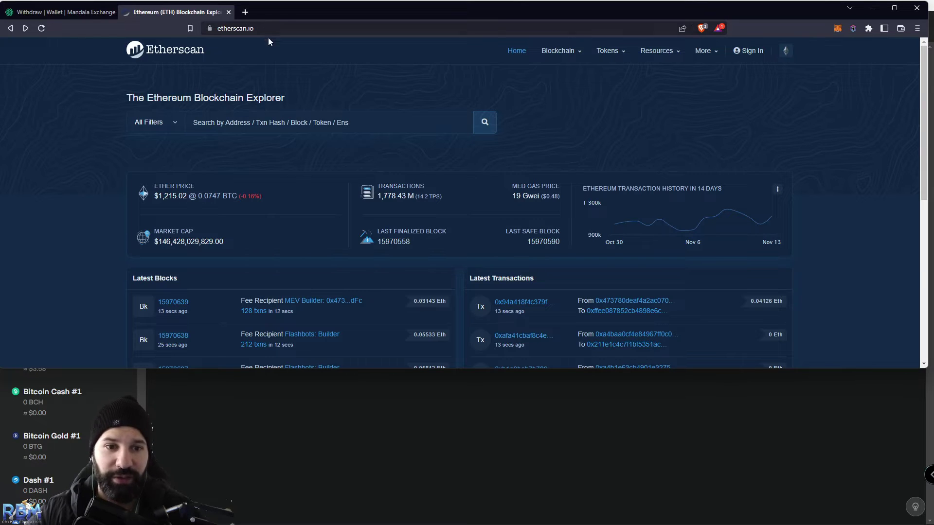
left_click(269, 123)
type("MATIC")
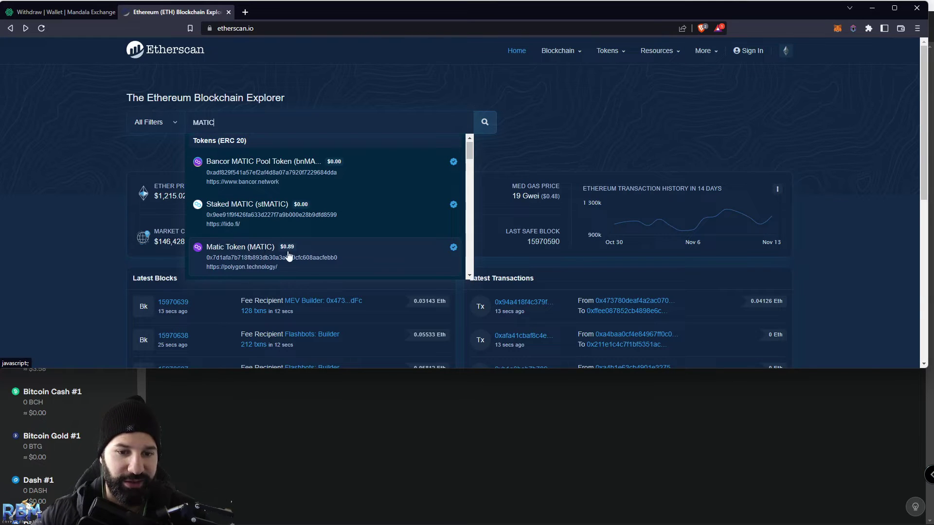
left_click(263, 266)
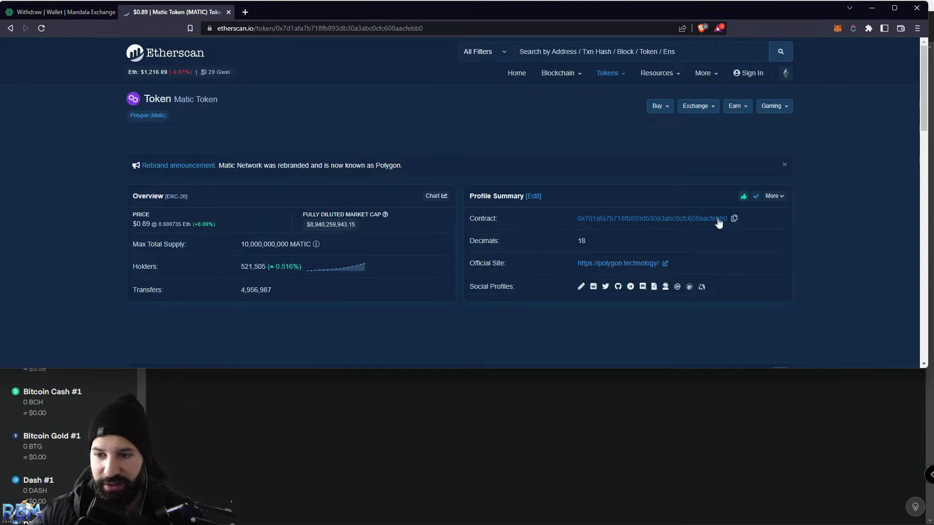
left_click(735, 219)
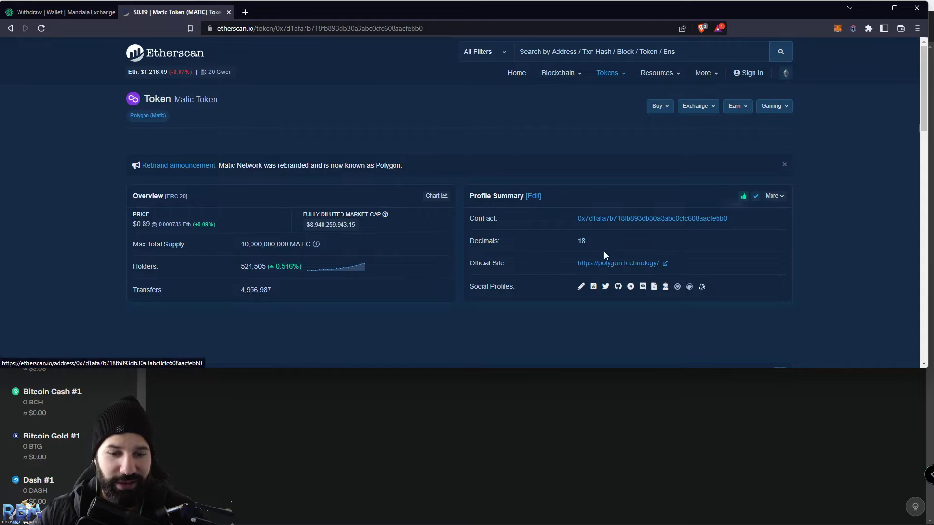
- Return to Trezor Suite and add Matic Token to Ethereum #1 as an ERC20 token using the copied contract address
left_click(431, 396)
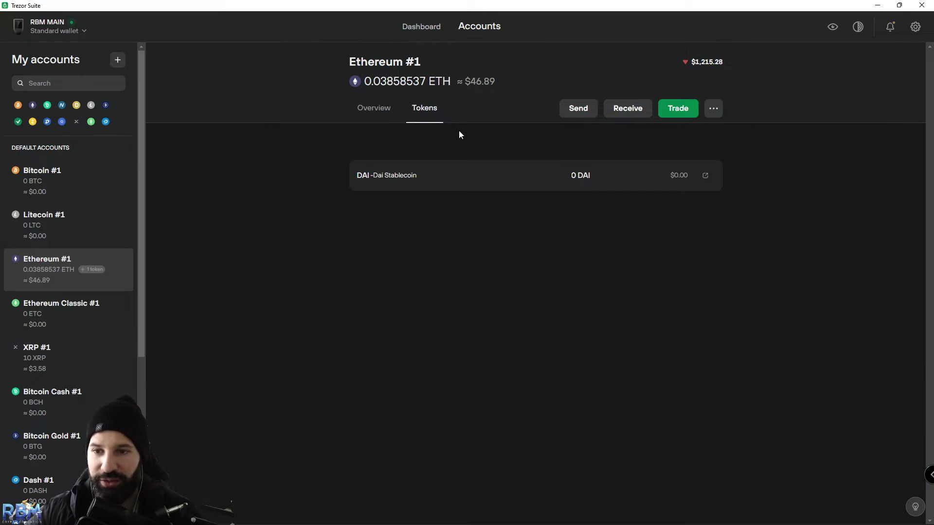
left_click(713, 109)
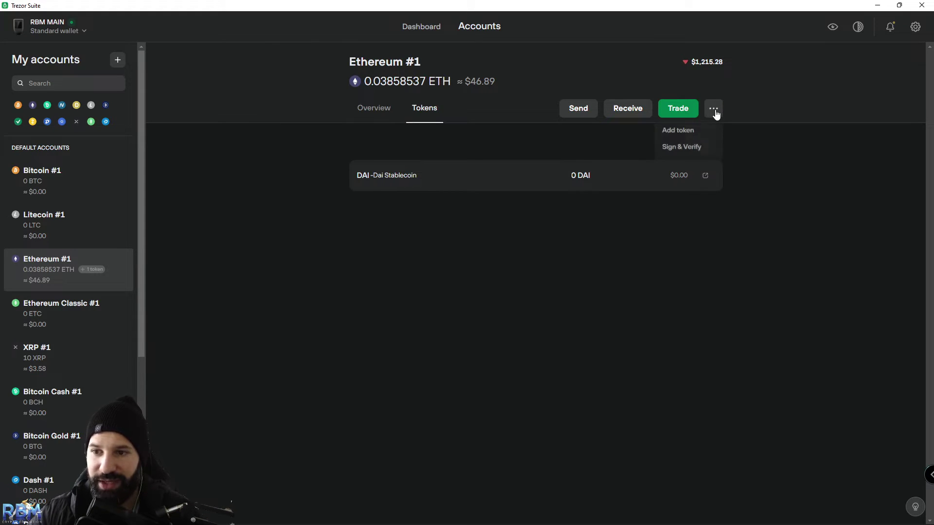
left_click(684, 133)
left_click(388, 273)
key("ctrl+v")
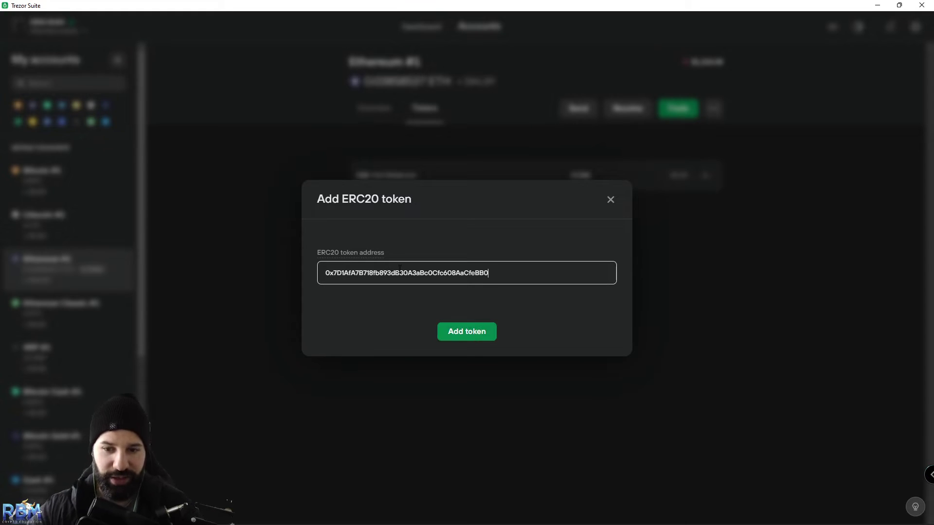
left_click(467, 337)
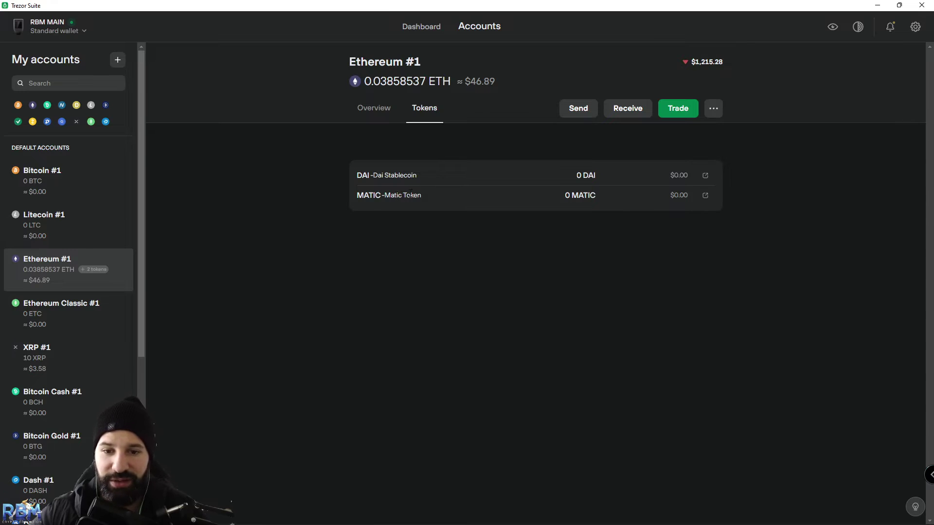
- Reveal the full receiving address of Ethereum #1, copy it and close the address window
left_click(625, 115)
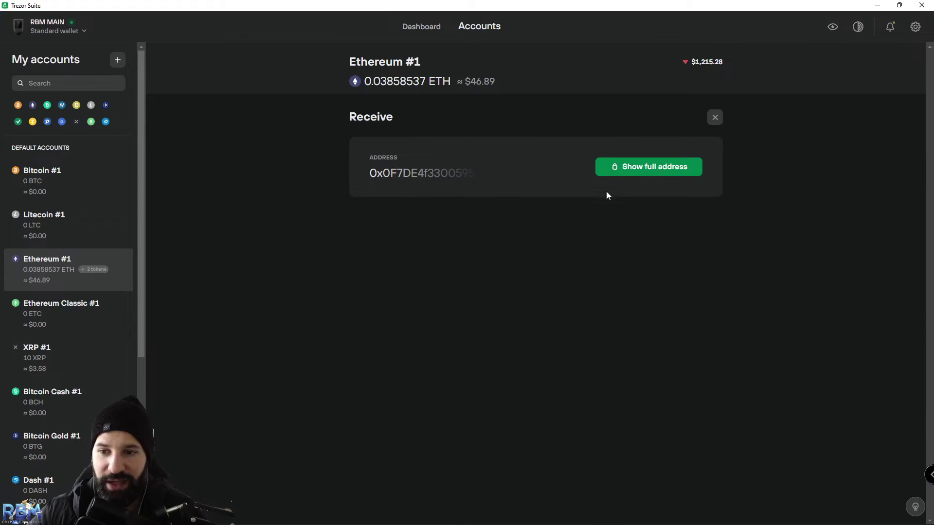
left_click(634, 173)
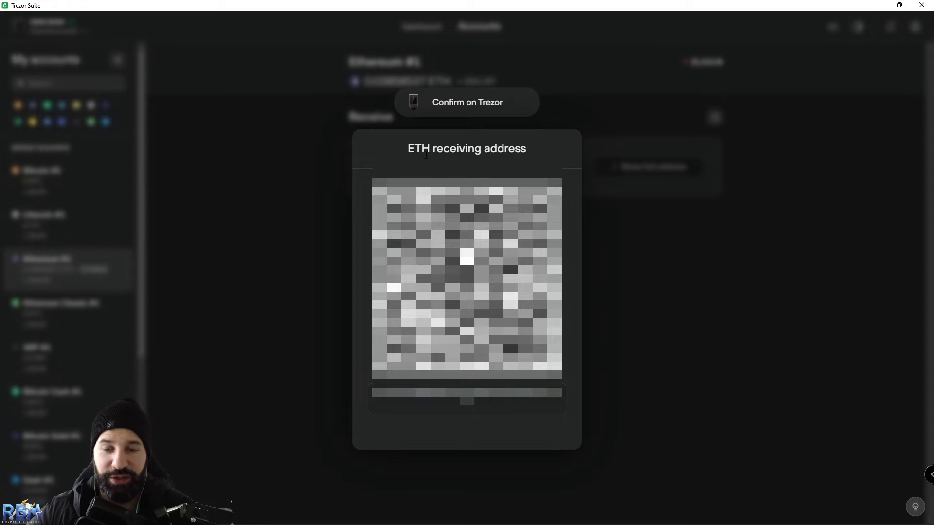
left_click_drag(373, 392, 475, 409)
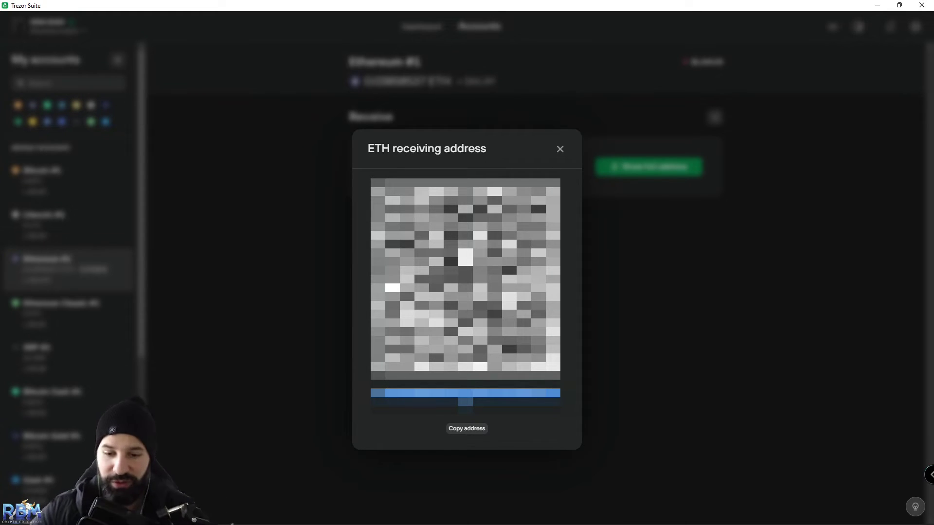
left_click(468, 431)
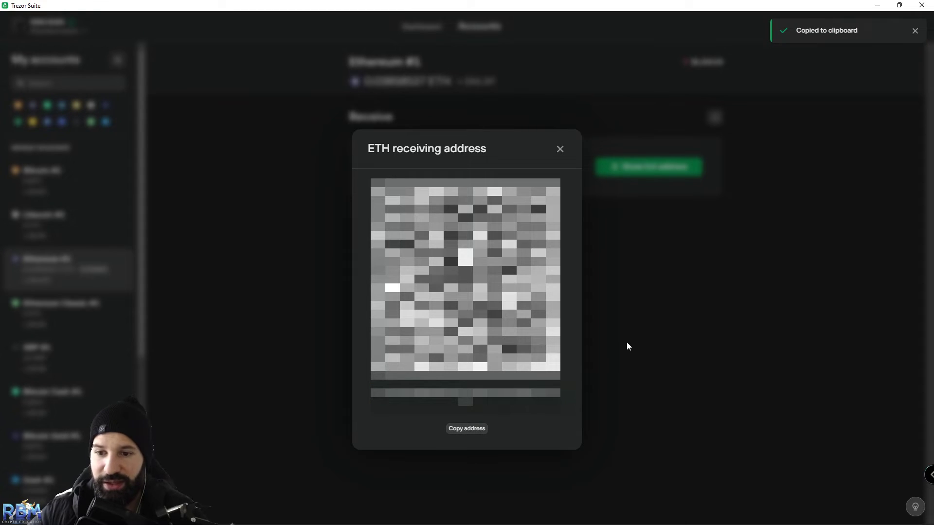
left_click(560, 150)
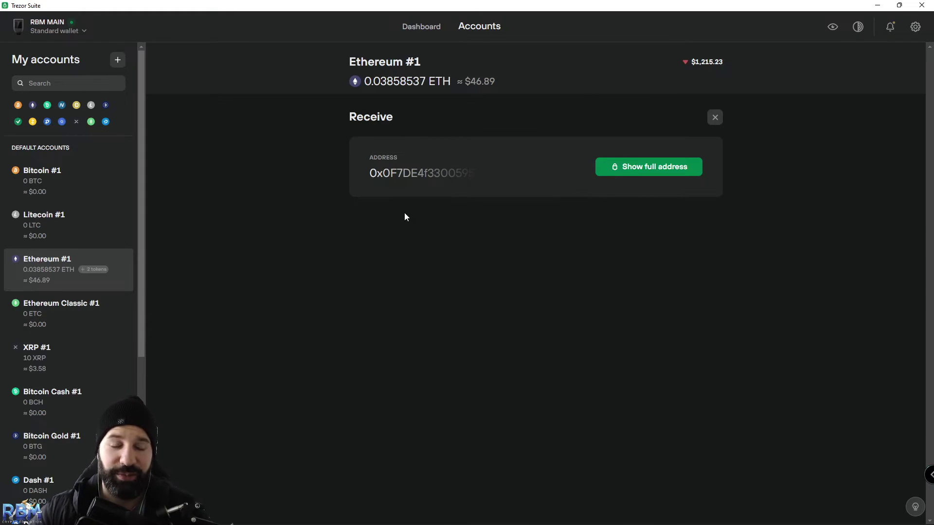
- Switch to the MATIC withdrawal page on Mandala Exchange and choose Ethereum (ERC20) as the network
key("alt+Tab")
scroll(384, 199, "up", 2)
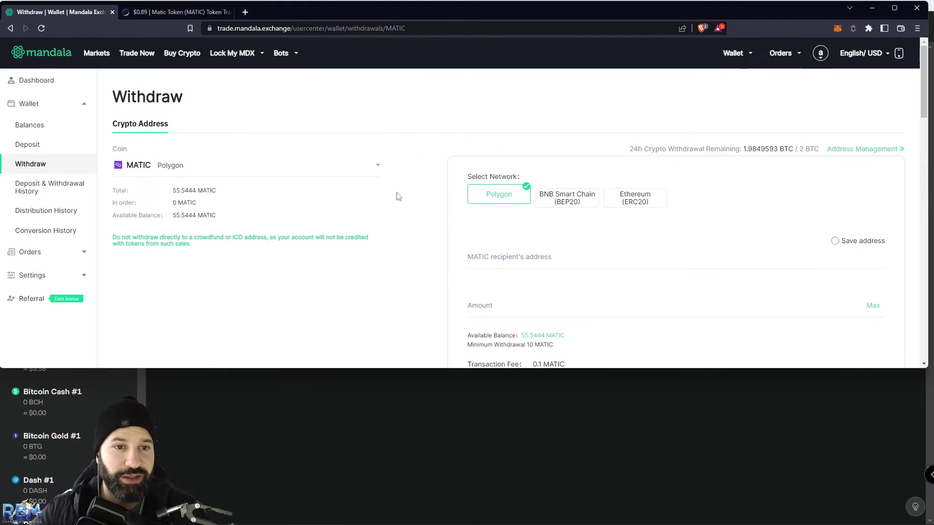
scroll(427, 182, "down", 1)
scroll(428, 182, "up", 1)
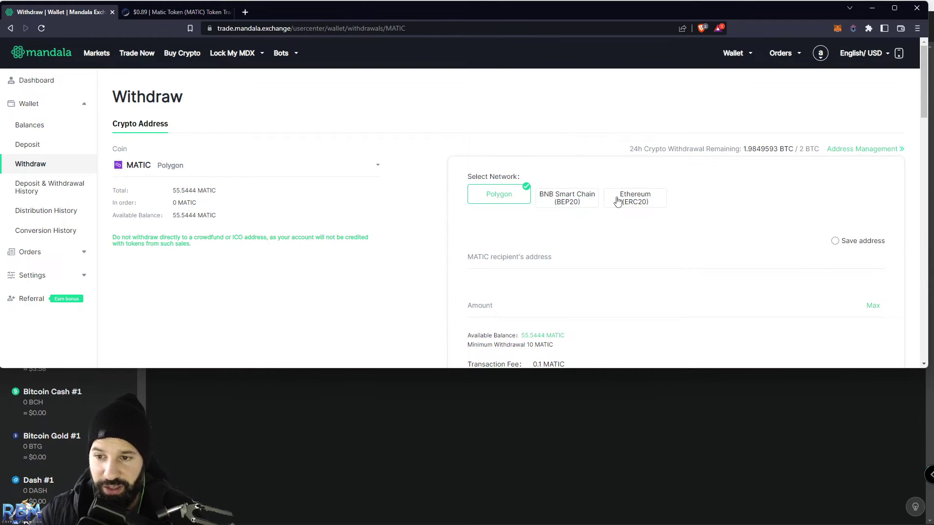
left_click(638, 201)
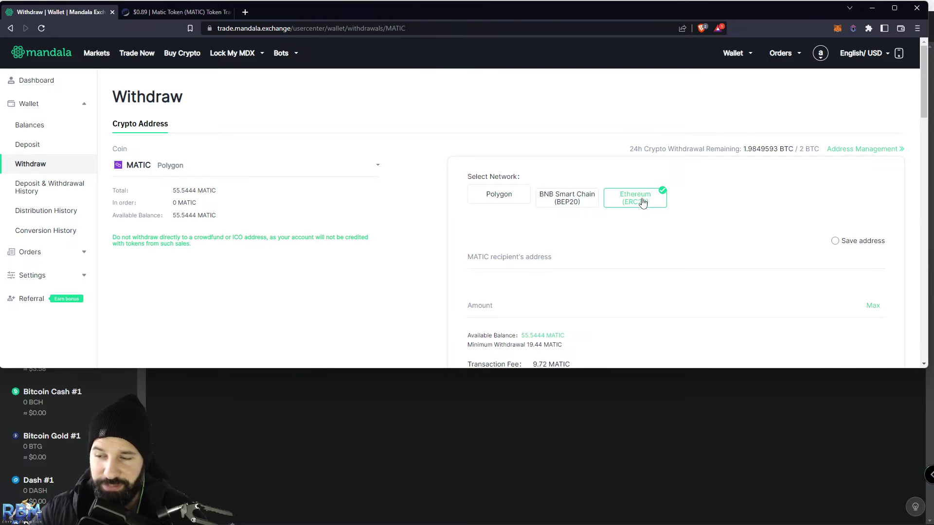
- Compare the withdrawal minimum and transaction fee of Polygon with Ethereum (ERC20), leaving Ethereum (ERC20) selected
scroll(633, 214, "down", 1)
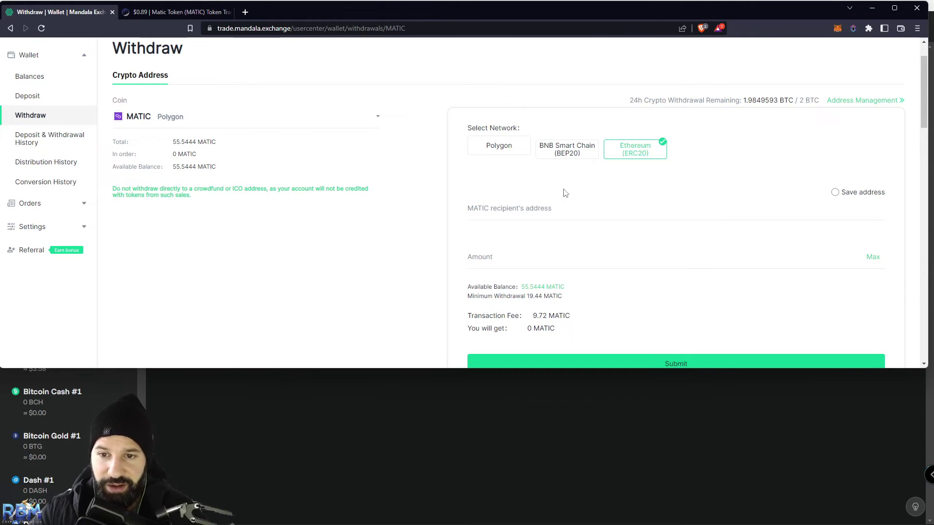
left_click(496, 151)
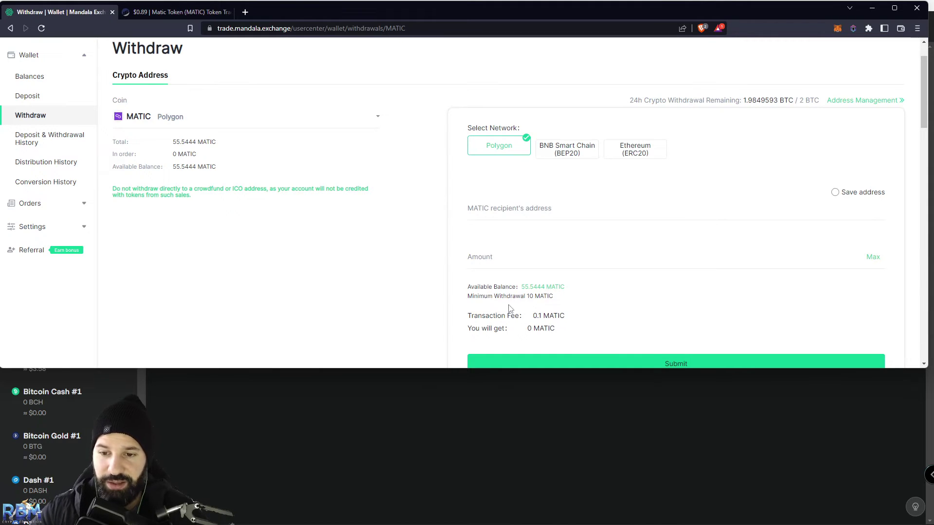
left_click(636, 155)
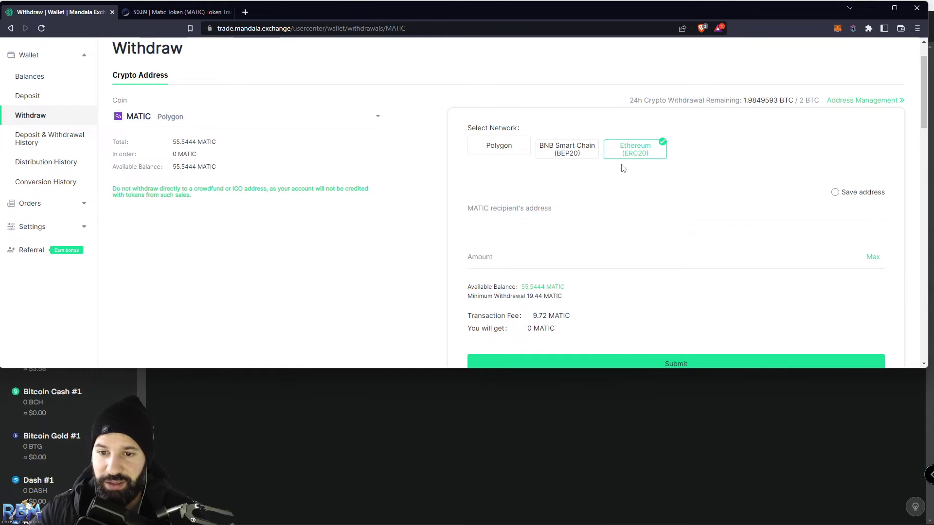
- Enter the copied receiving address as the MATIC recipient, set the amount to the maximum of 55.5444 MATIC and submit the withdrawal
left_click(525, 211)
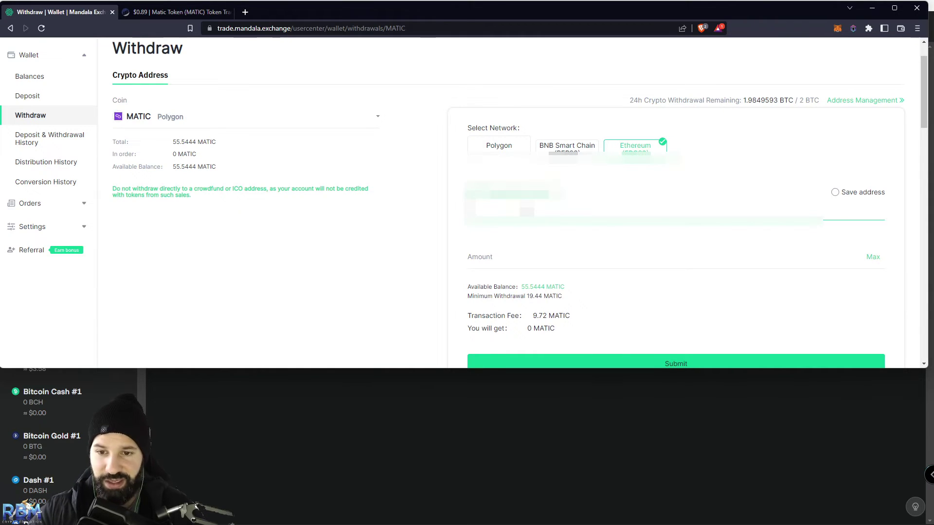
key("ctrl+v")
left_click(873, 257)
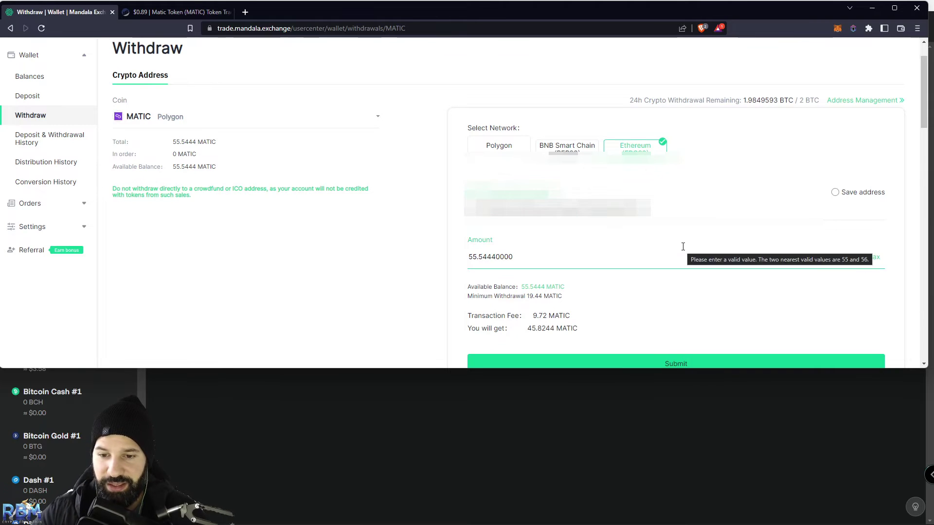
scroll(691, 258, "down", 1)
left_click(676, 316)
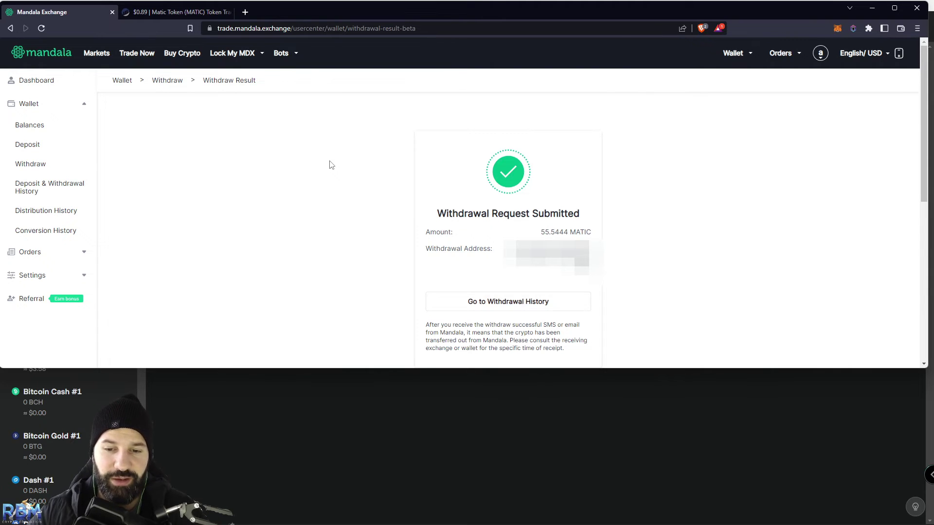
- Return to Trezor Suite and open the send form for the Ethereum #1 account
key("alt+Tab")
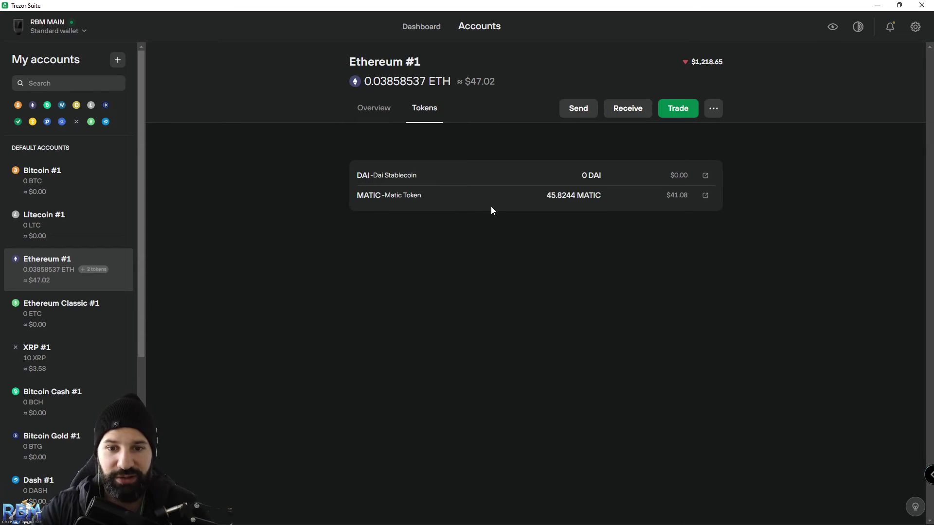
left_click(573, 109)
left_click(413, 180)
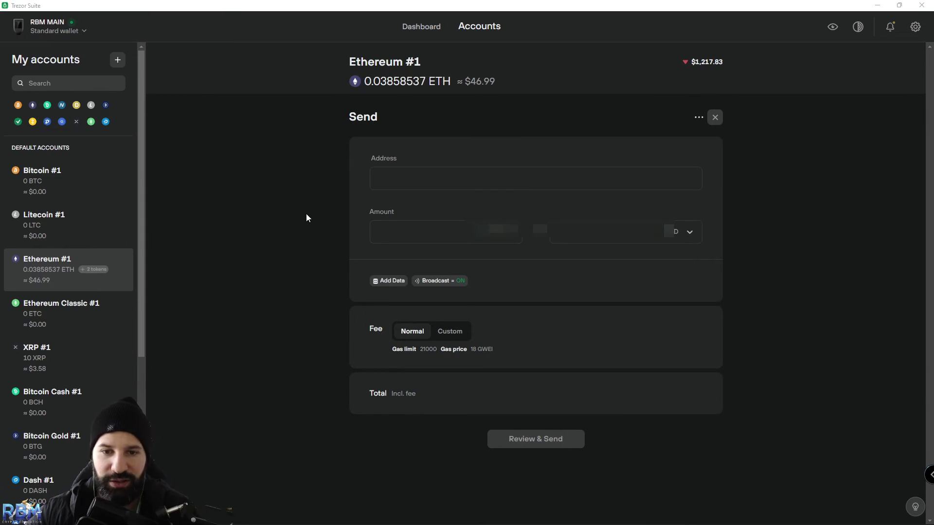
- Copy Mandala Exchange's Ethereum (ERC20) MATIC deposit address and enter it as the send address in Trezor Suite, converted to a checksum address
key("alt+Tab")
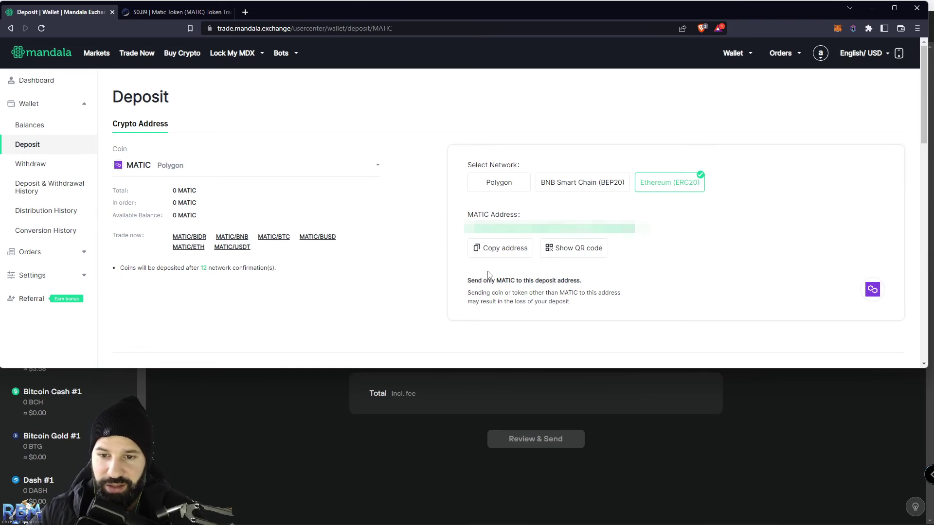
left_click(509, 250)
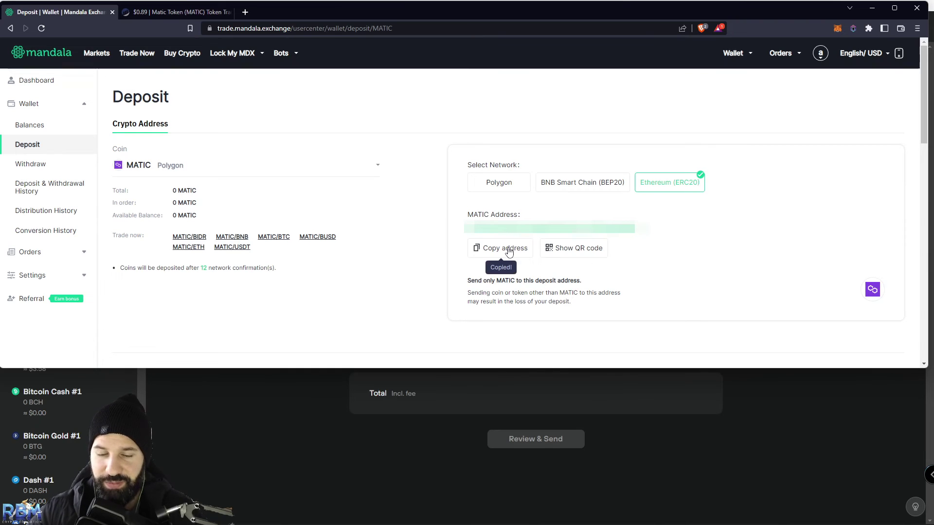
key("alt+Tab")
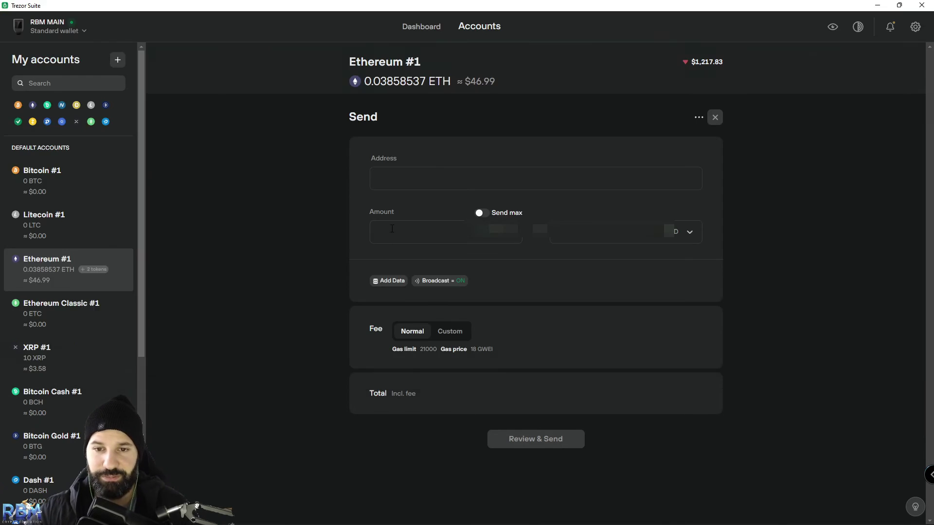
left_click(535, 178)
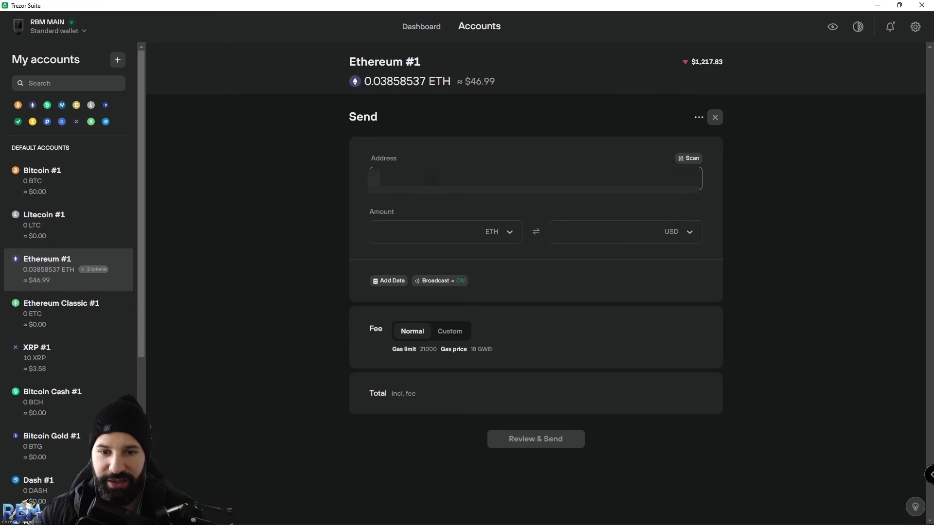
key("ctrl+v")
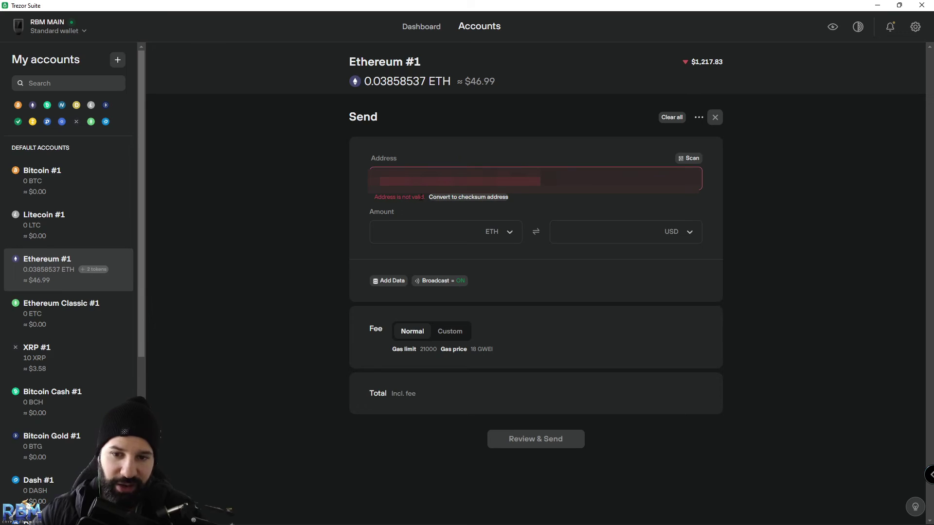
left_click(461, 199)
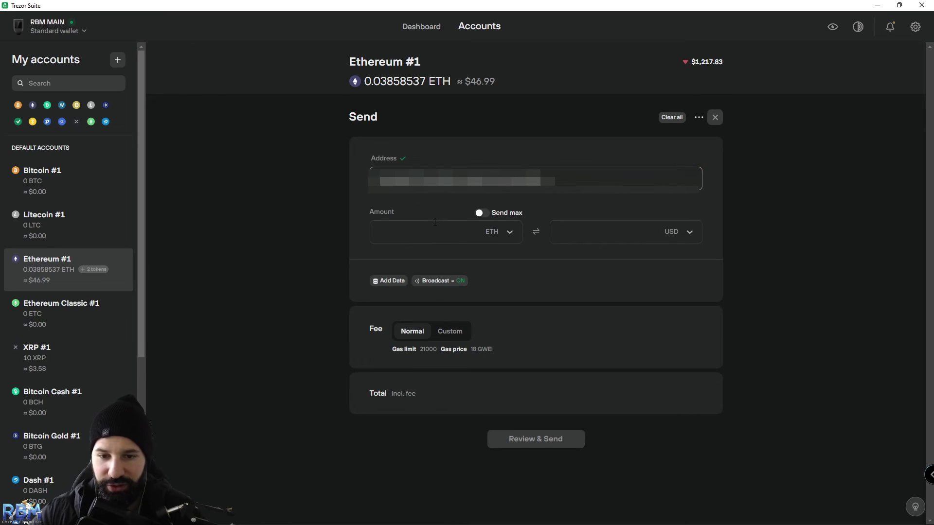
- Choose MATIC as the token to send and set the amount to the maximum of 45.8244 MATIC
left_click(508, 234)
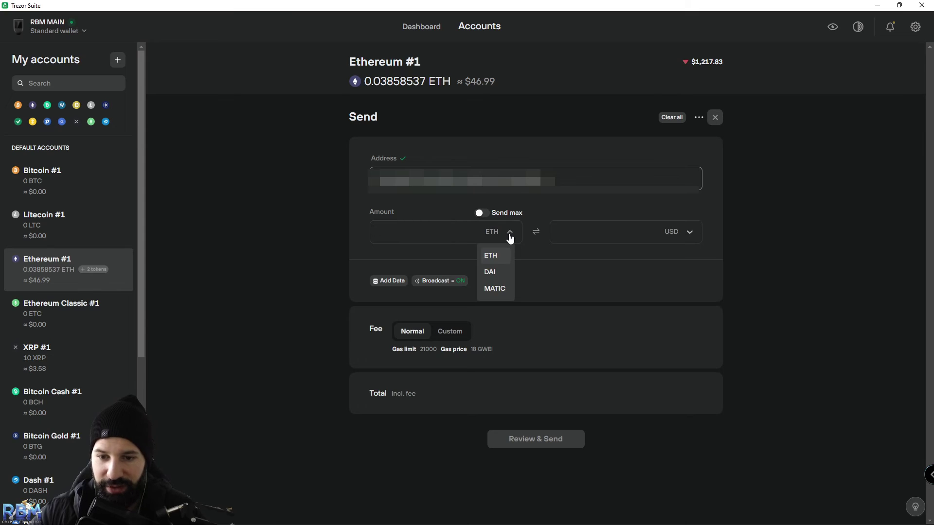
left_click(504, 291)
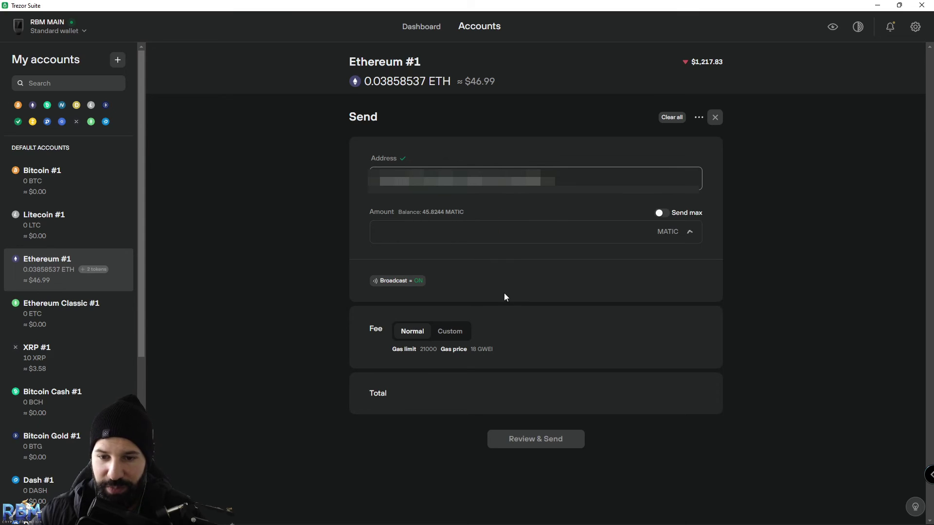
left_click(660, 215)
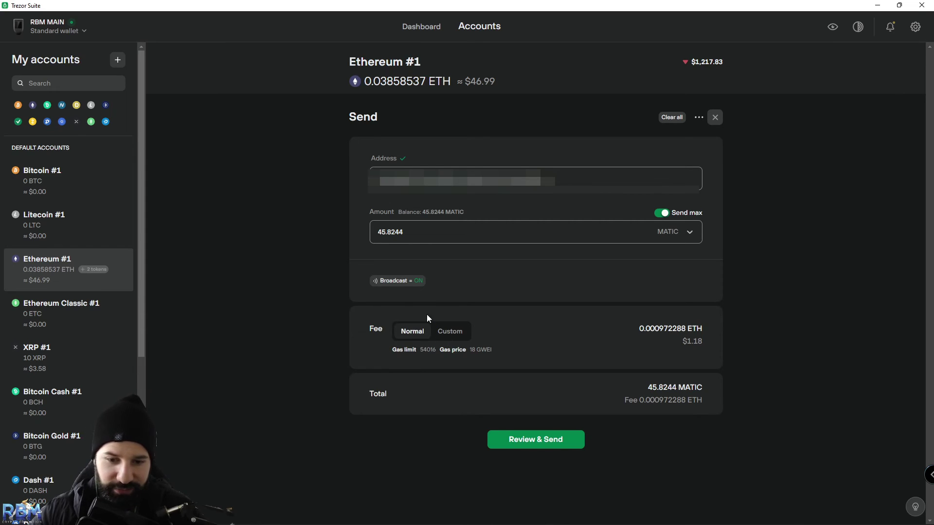
- Review the 45.8244 MATIC transaction, check the recipient address against the Trezor device and send it
left_click(547, 440)
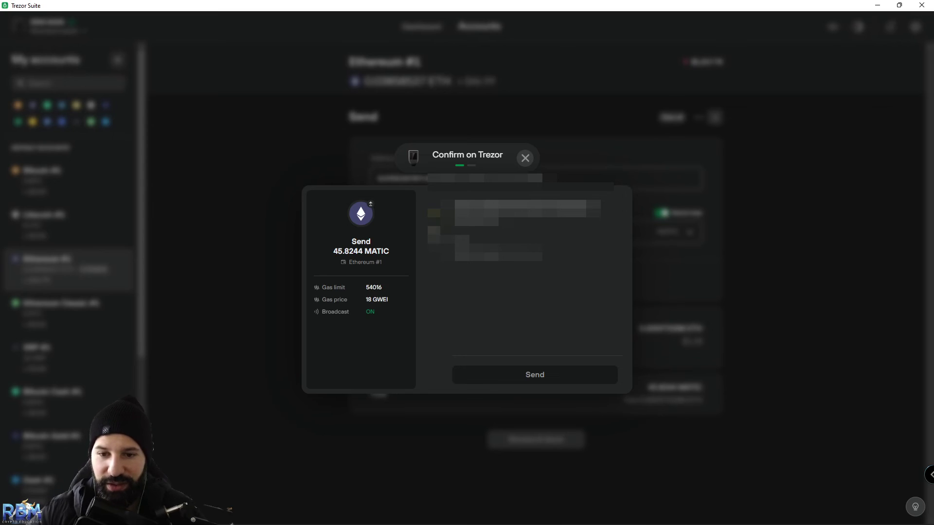
left_click_drag(455, 208, 587, 209)
left_click(586, 209)
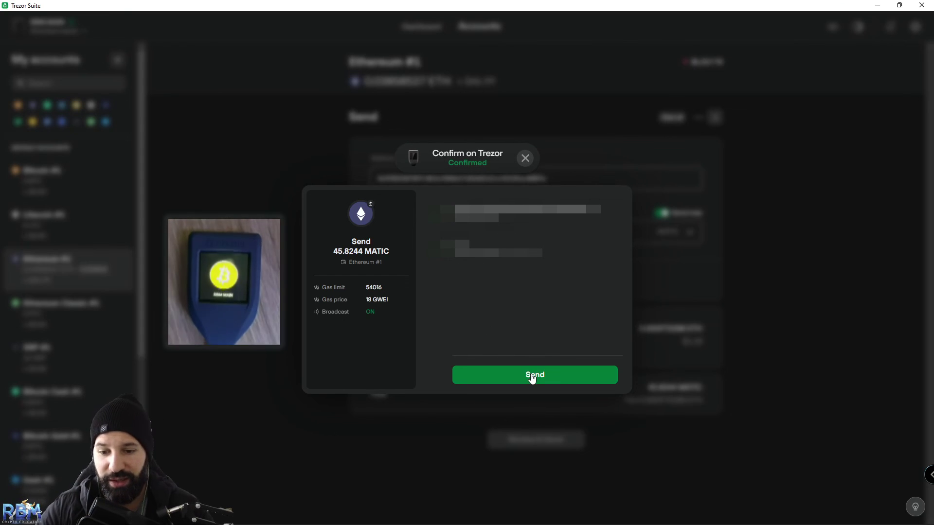
left_click(531, 377)
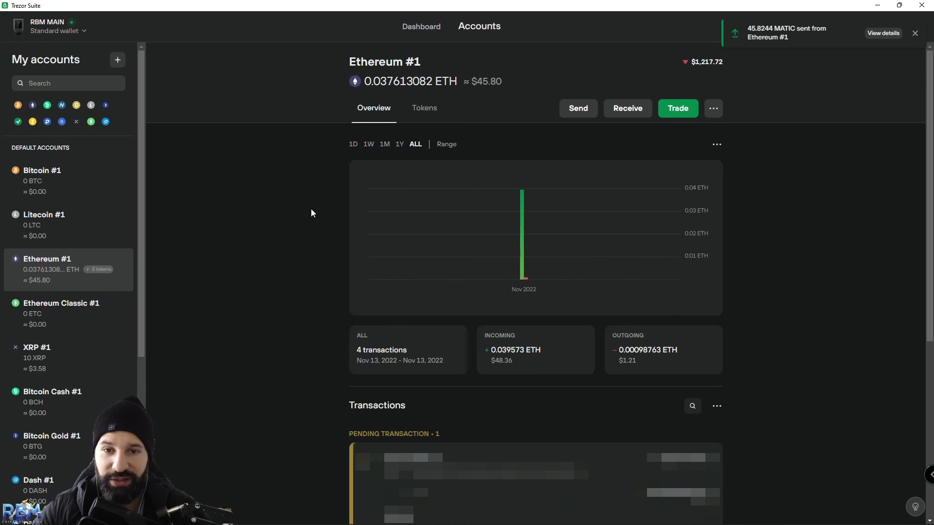